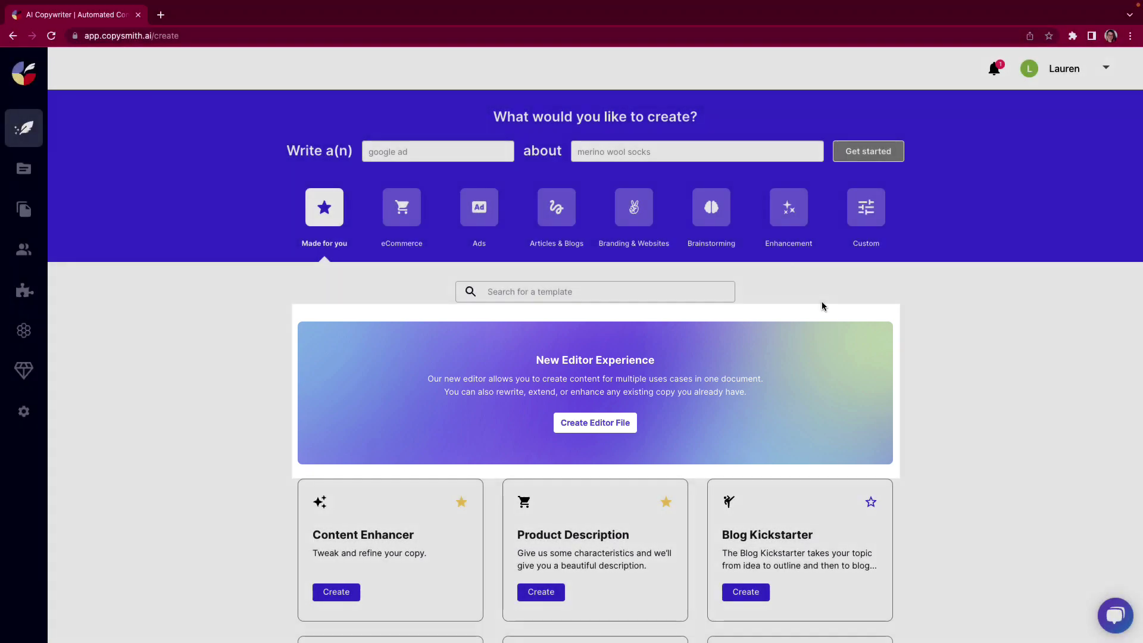
- Create a new blank editor file from the New Editor Experience banner
left_click(594, 423)
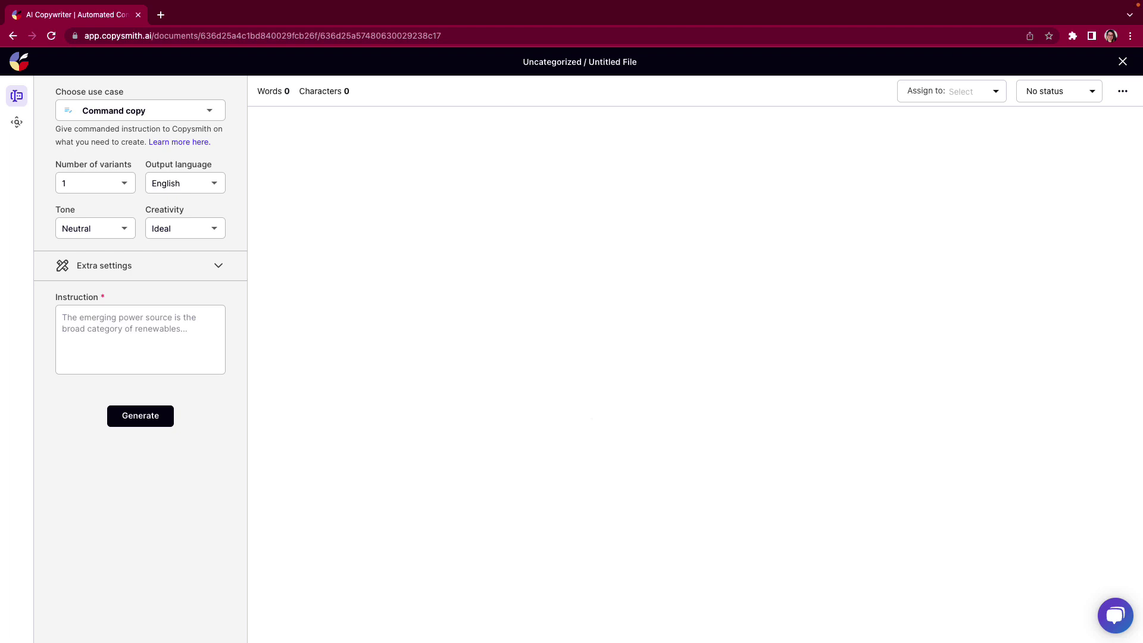
- Enter 'New Editor Experience Demo' as the title with 'Keep track throughout demo' on the next line
type("New Editor Experience Demo")
key("Return")
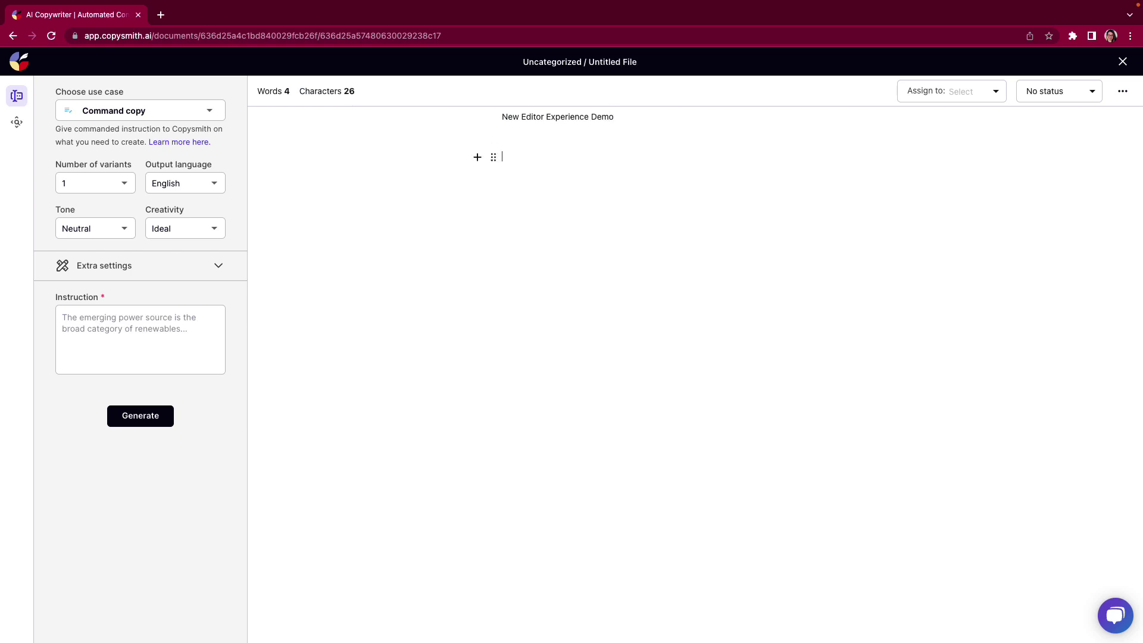
type("Keep track throughout demo")
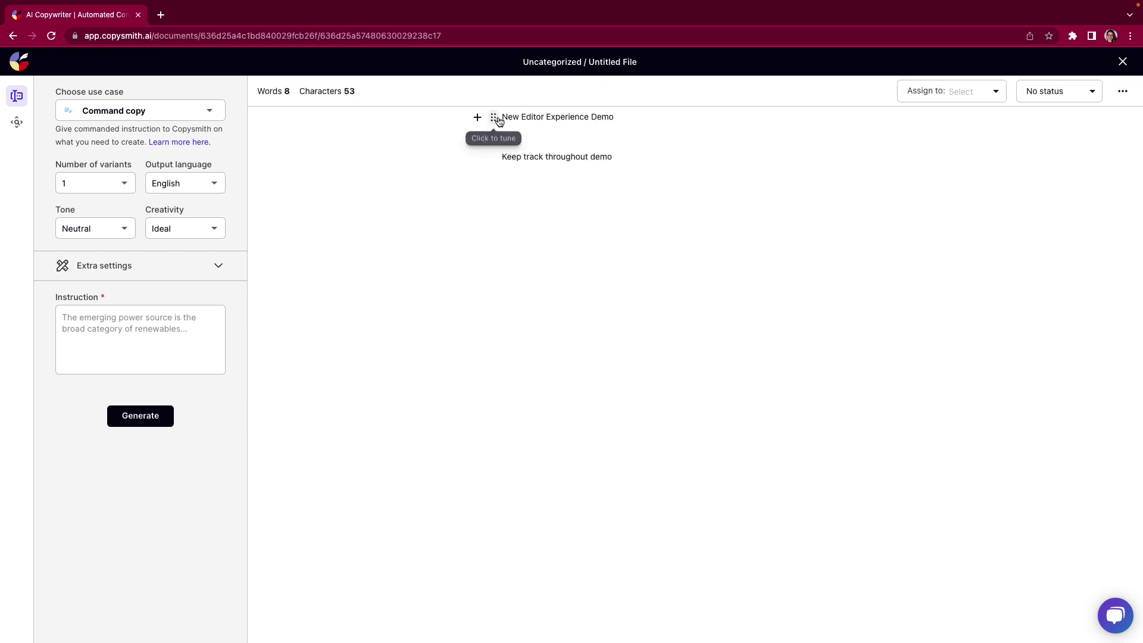
- With the title selected, check its Convert to block types, then show the Improve Writing options
left_click_drag(503, 115, 651, 117)
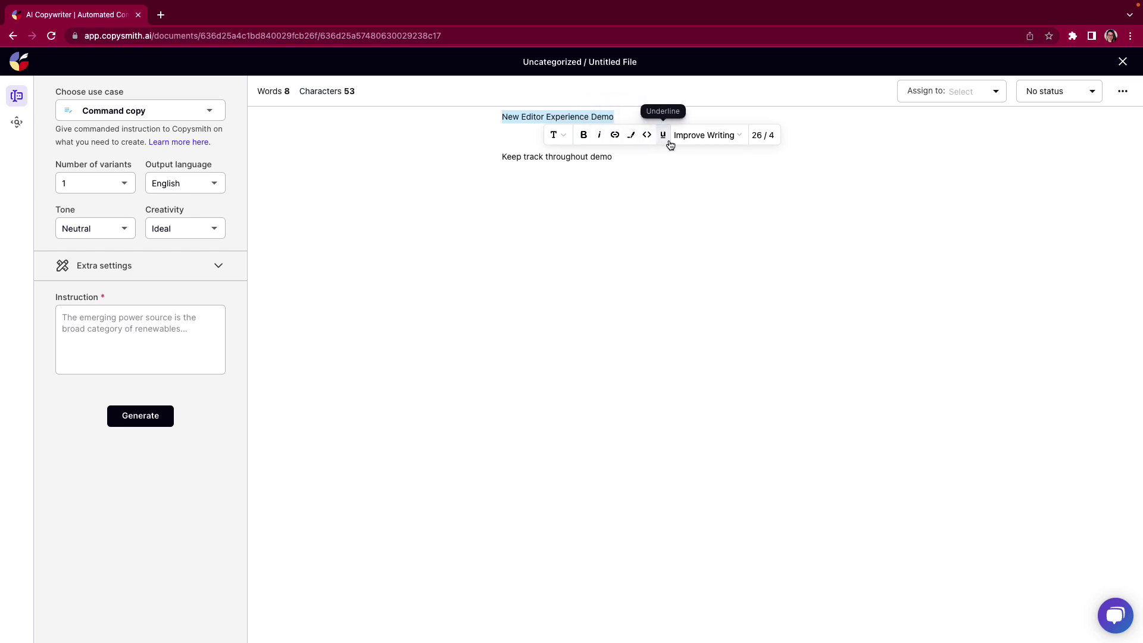
left_click(559, 135)
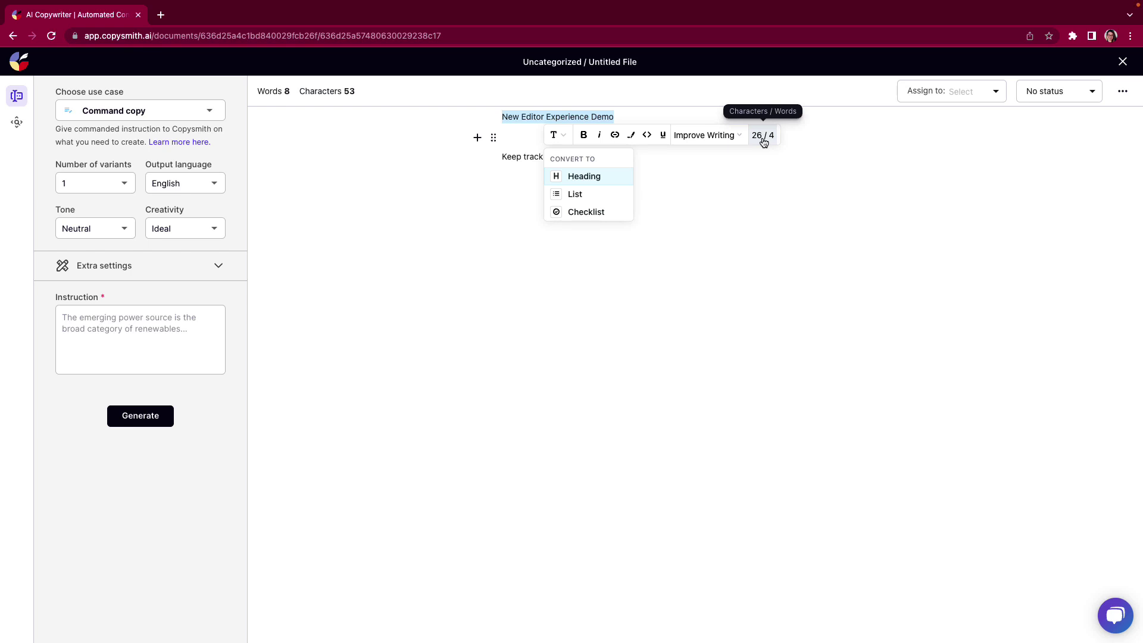
left_click(365, 84)
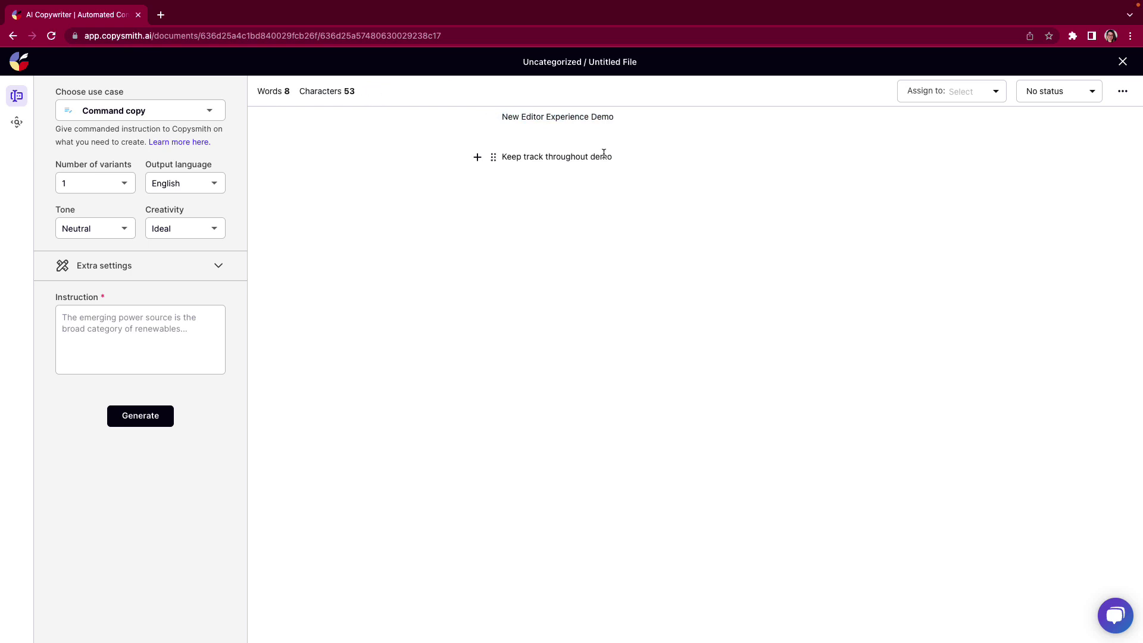
left_click_drag(615, 117, 508, 105)
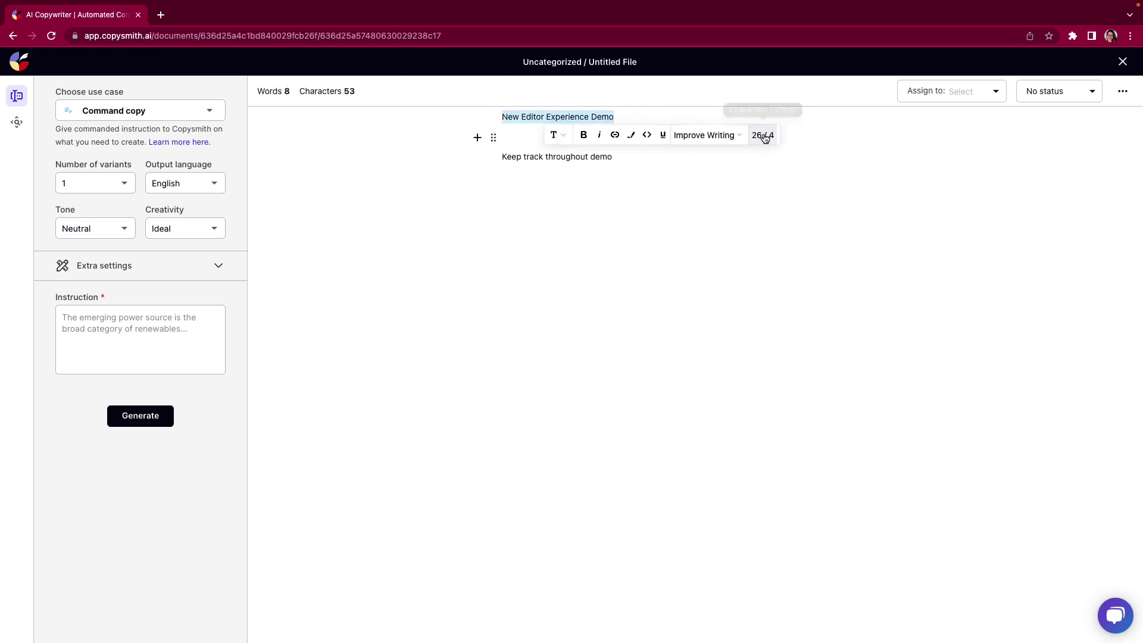
left_click(703, 137)
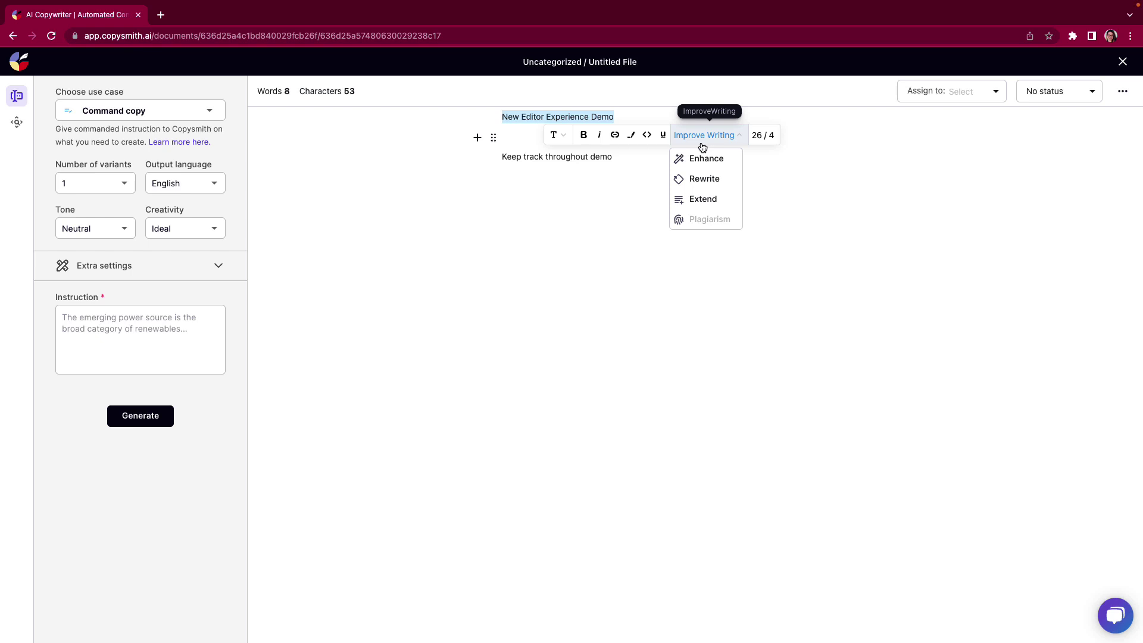
- Mark 'New Editor Experience Demo' with the yellow marker highlight and check the Assign to list
left_click(631, 139)
left_click_drag(620, 117, 502, 117)
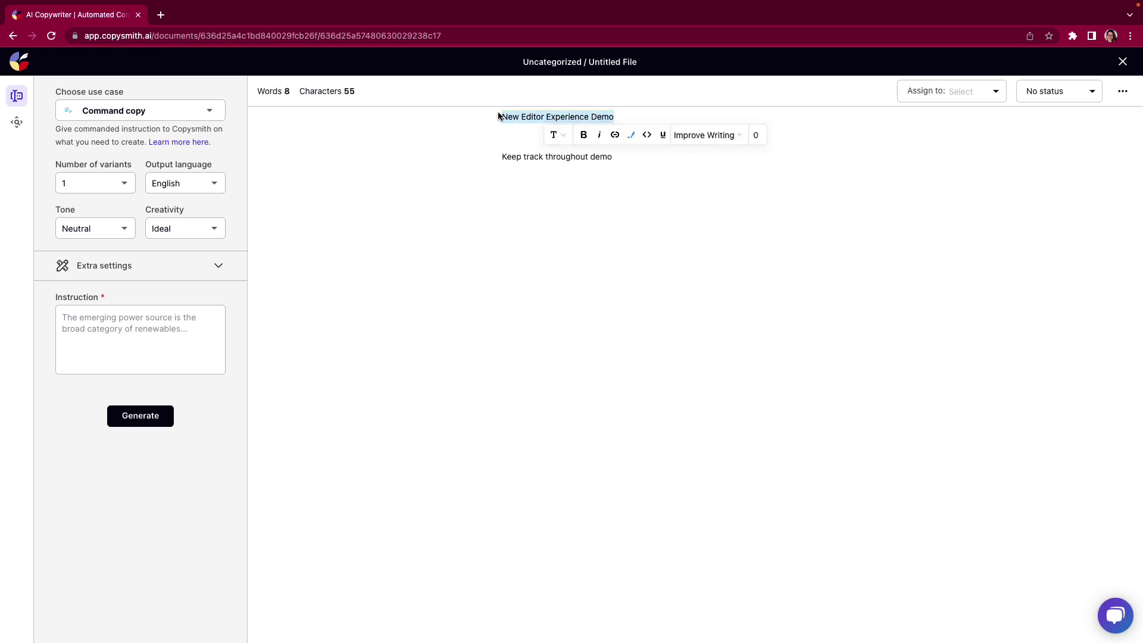
left_click(499, 127)
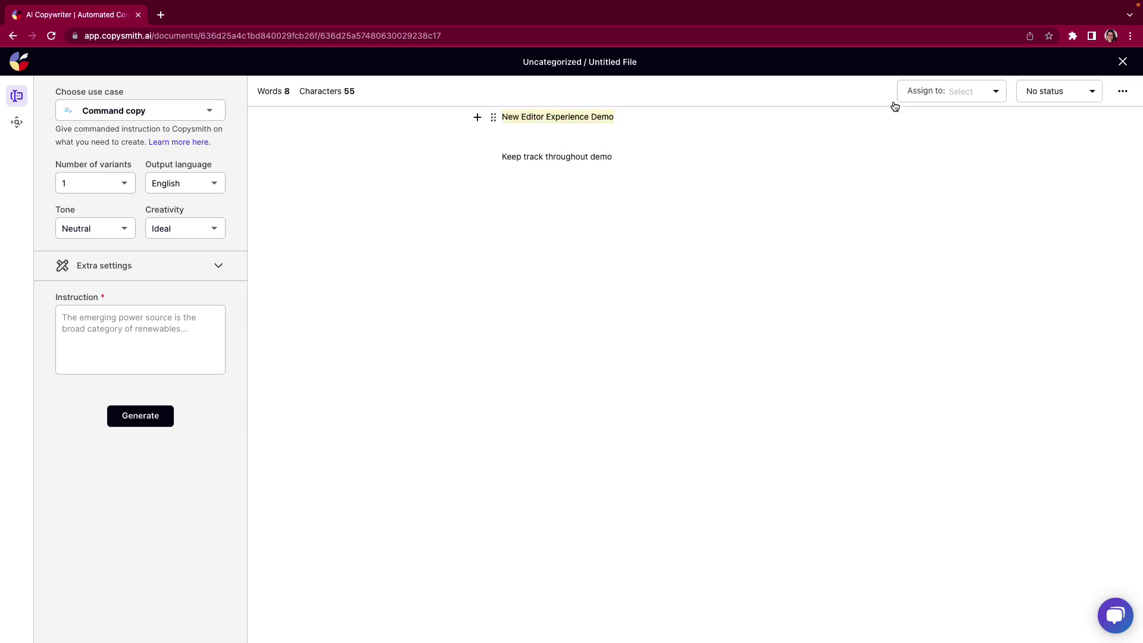
left_click(965, 97)
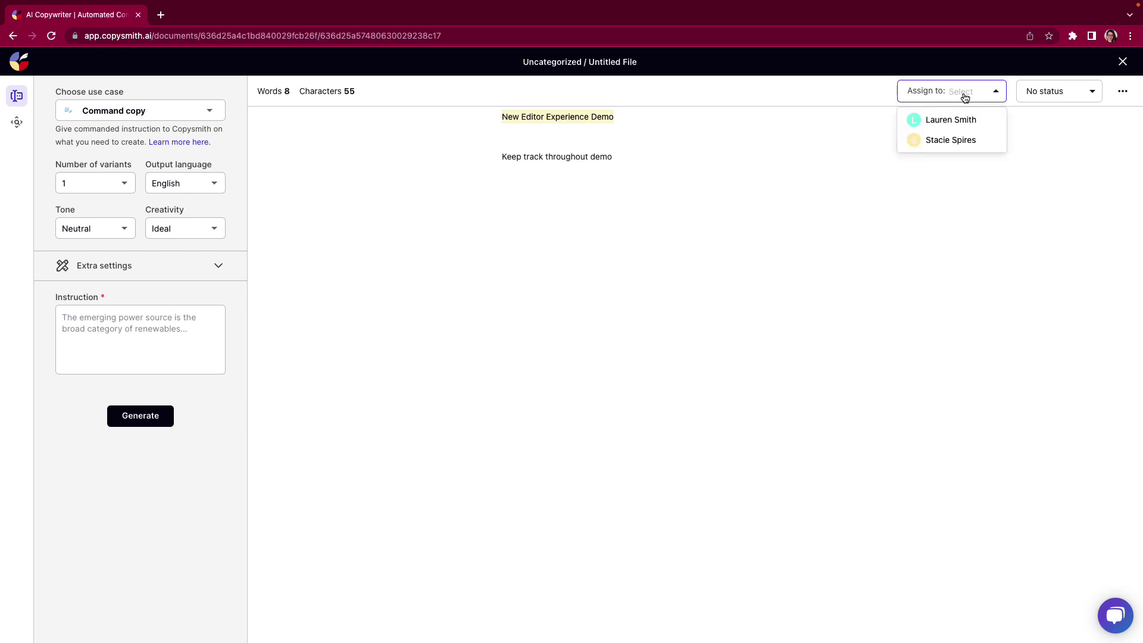
left_click(802, 134)
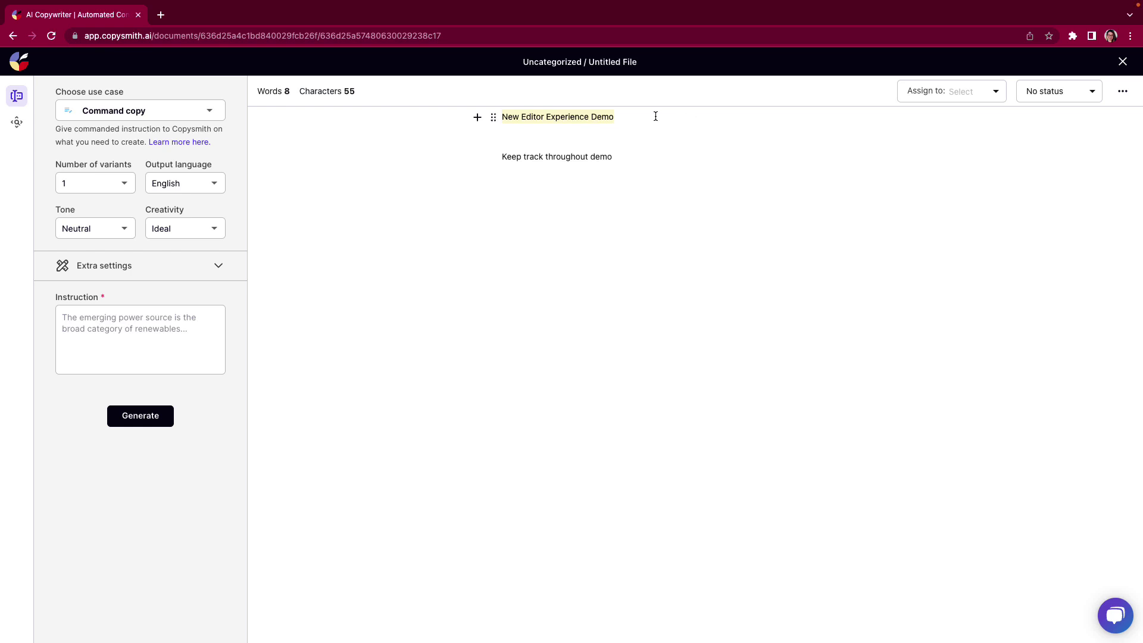
- Move the title block below 'Keep track throughout demo' and back to the top
left_click(494, 118)
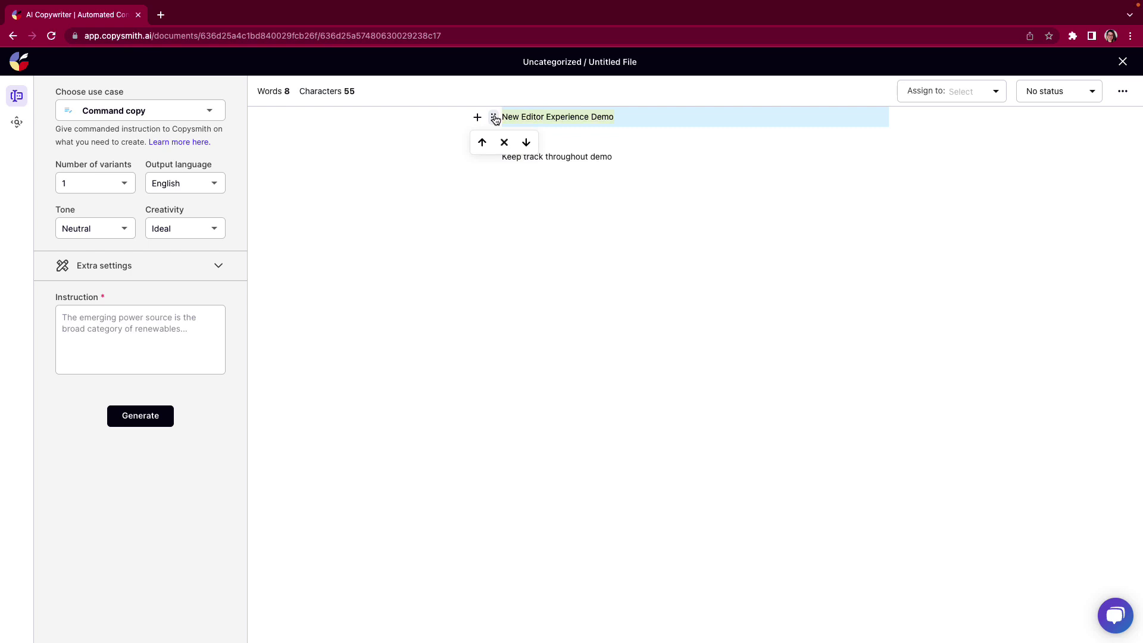
left_click(526, 143)
left_click(526, 162)
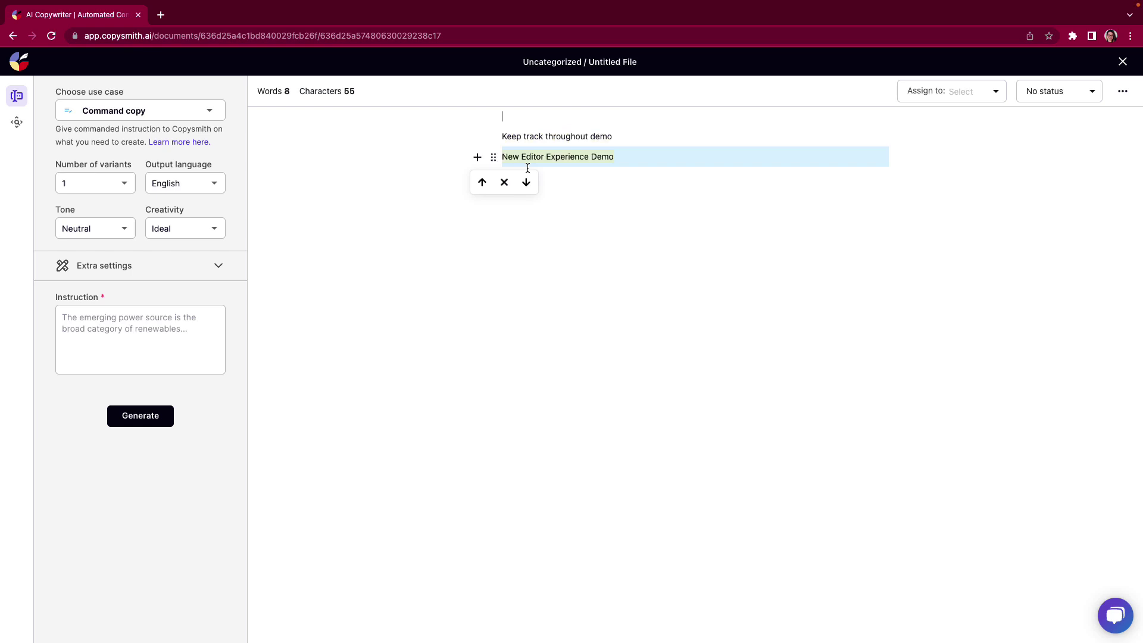
left_click(527, 183)
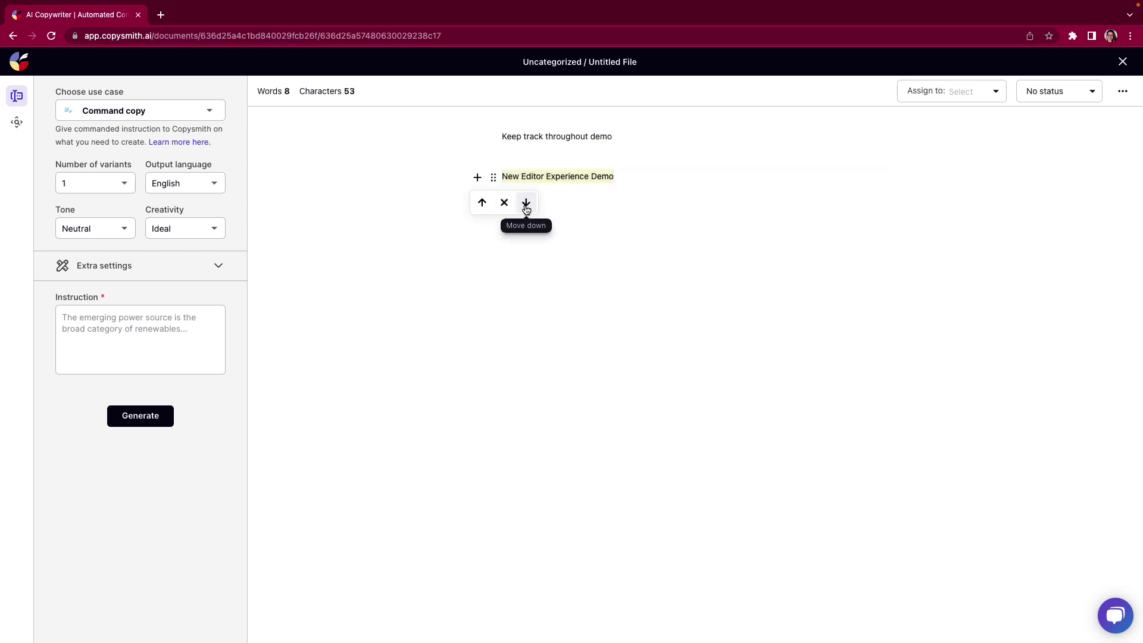
left_click(481, 204)
left_click(481, 180)
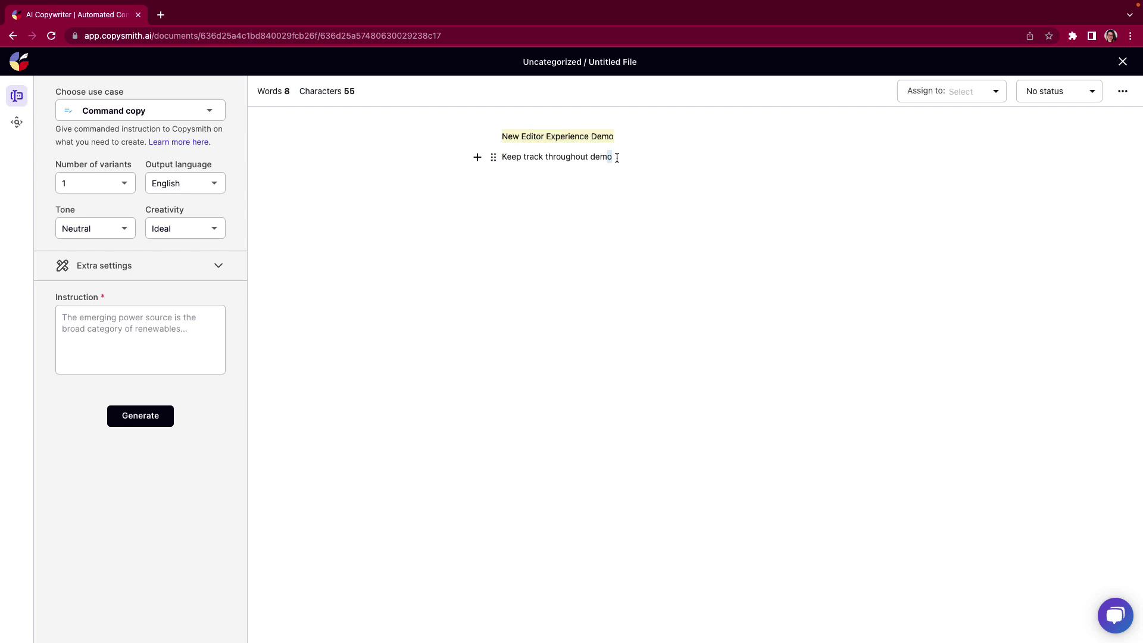
- Delete the 'Keep track throughout demo' line
left_click_drag(616, 156, 462, 154)
left_click(493, 157)
left_click(501, 184)
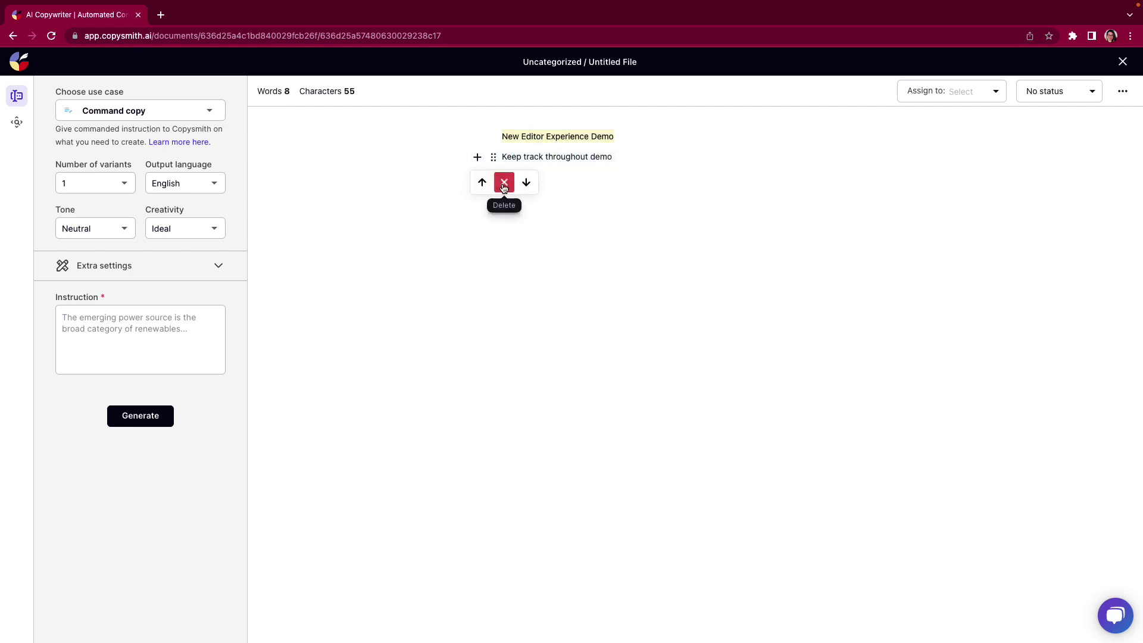
left_click(502, 184)
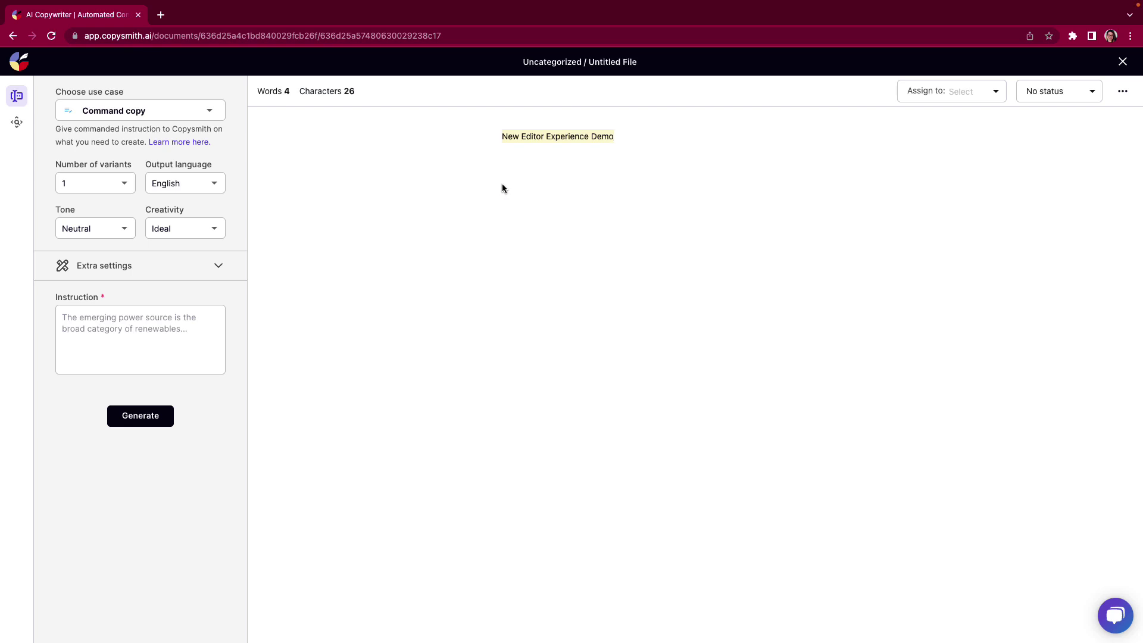
- Insert a heading block reading 'Command Copy' below the highlighted title
left_click(478, 138)
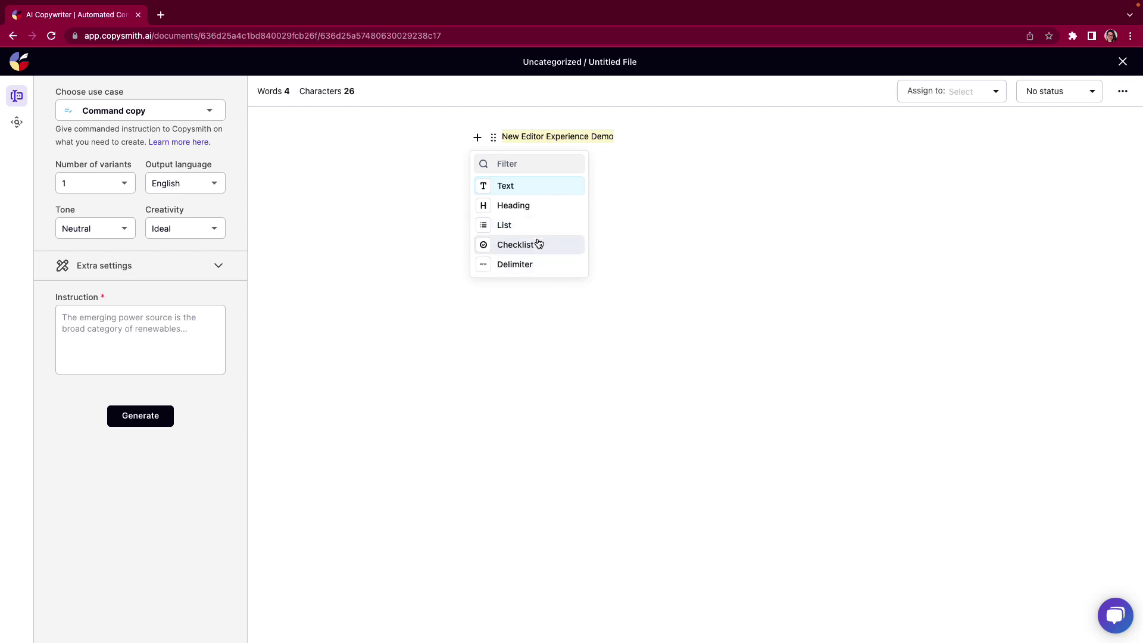
left_click(533, 211)
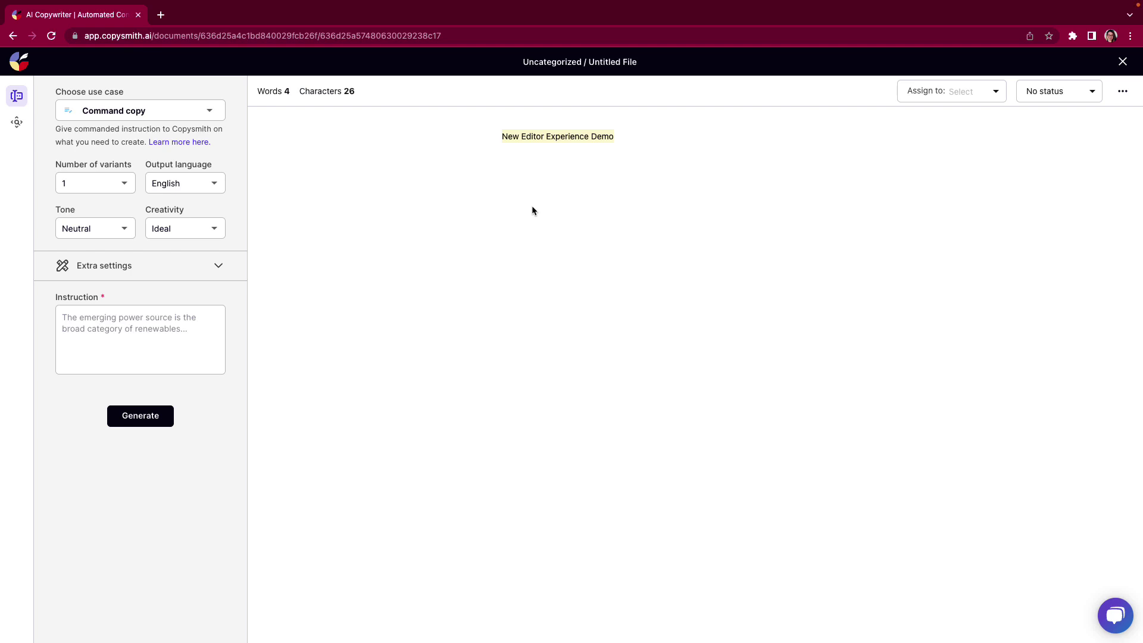
type("Command Copy")
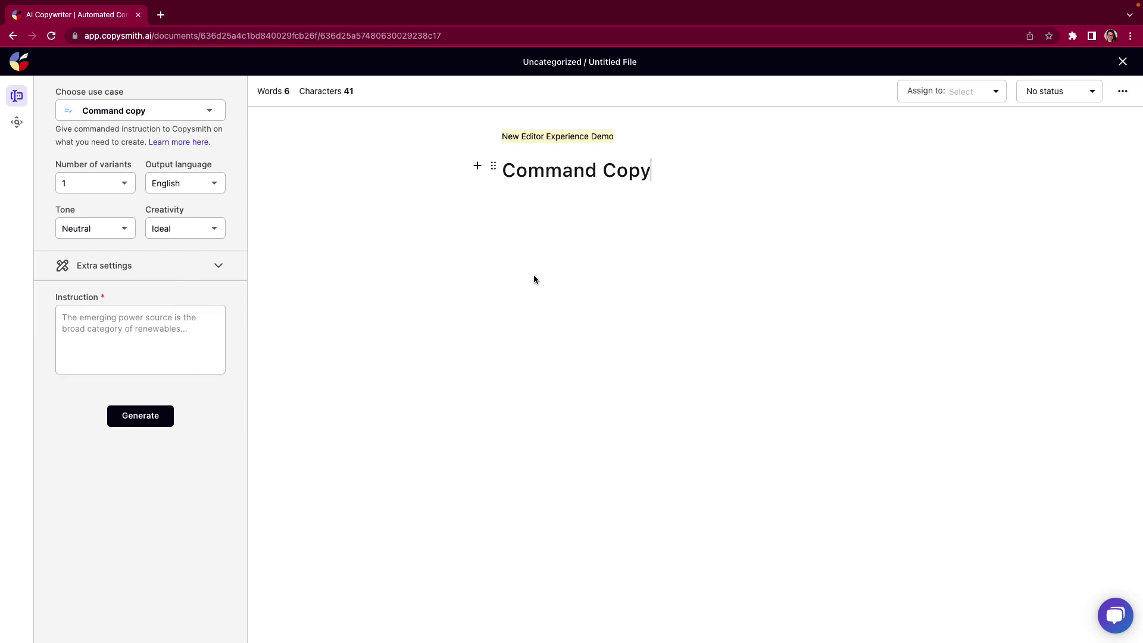
left_click(136, 107)
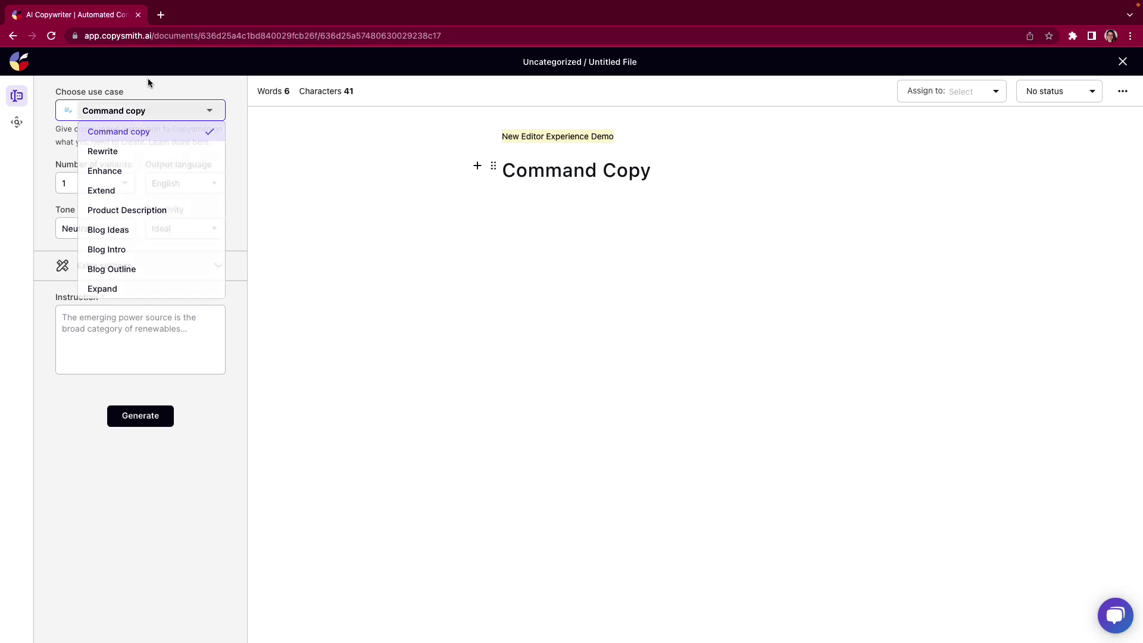
left_click(147, 80)
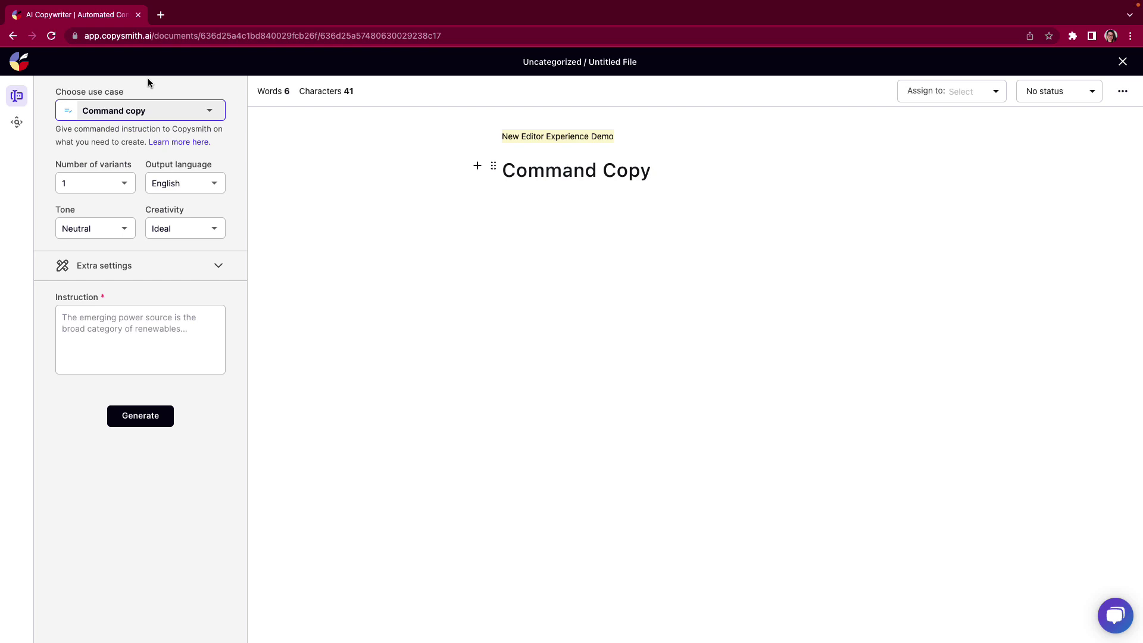
left_click(154, 111)
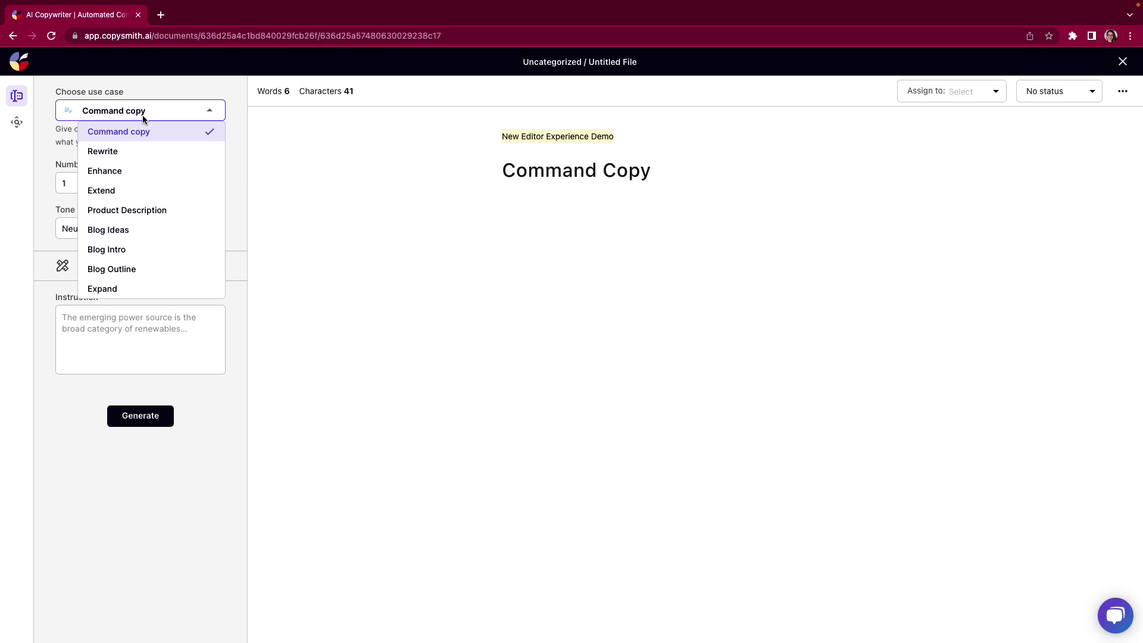
left_click(41, 162)
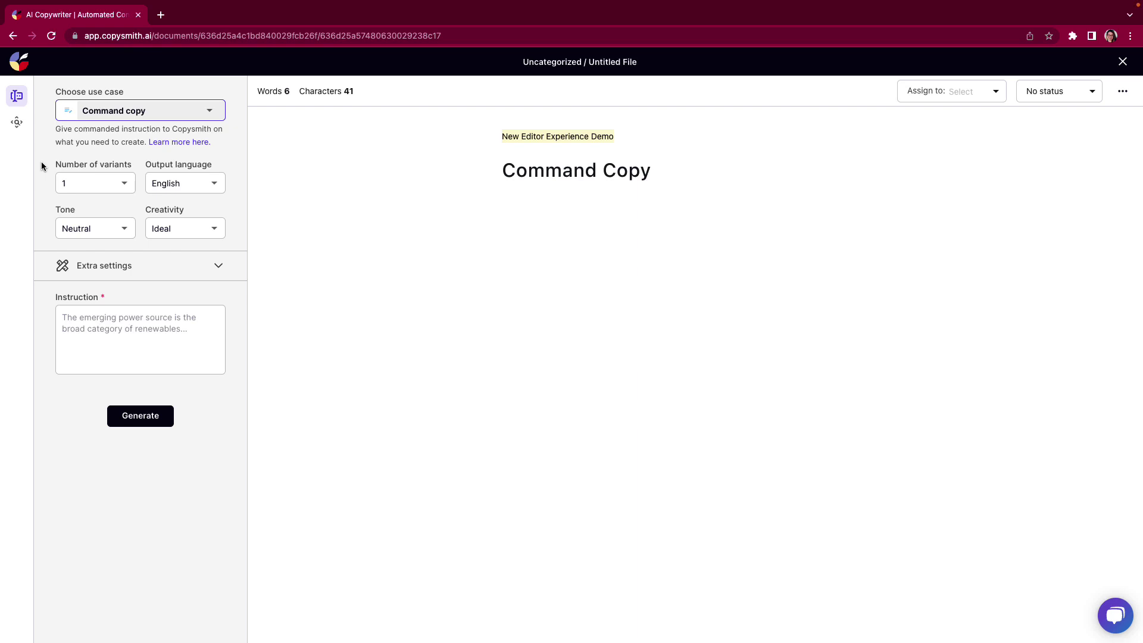
- Choose 3 variants and a Friendly tone, leaving output language on English
left_click(103, 175)
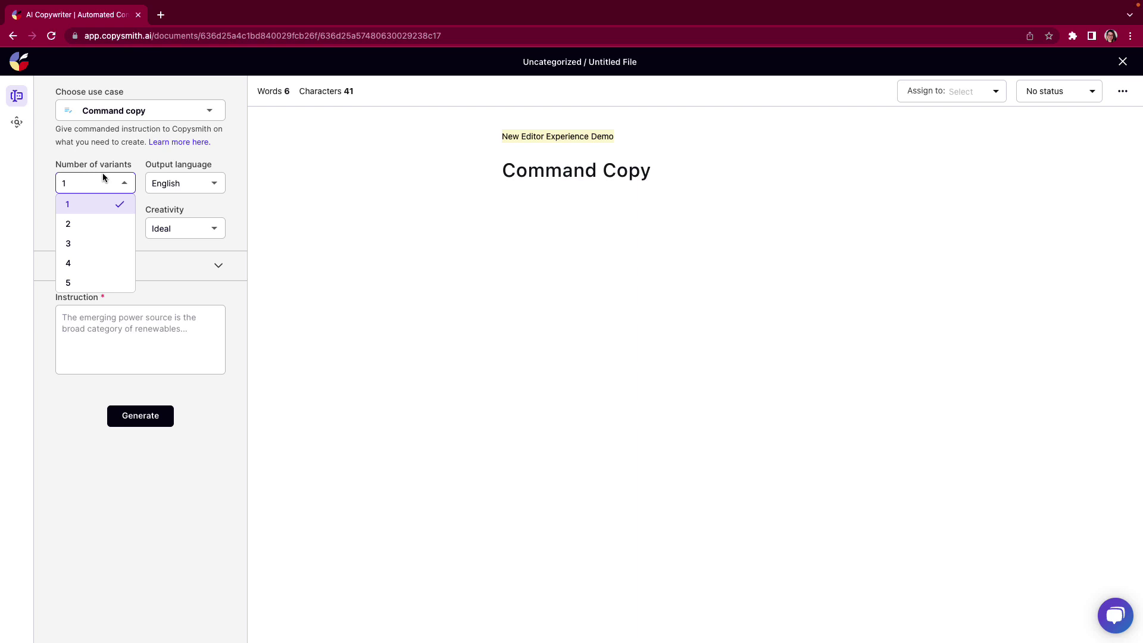
left_click(89, 244)
left_click(125, 172)
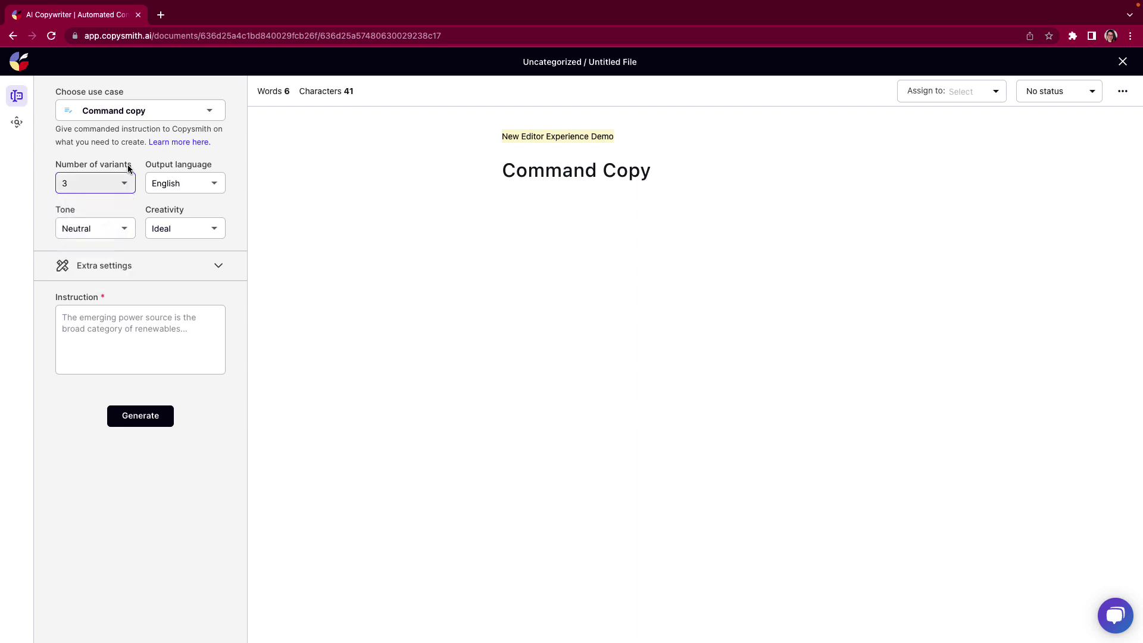
left_click(191, 183)
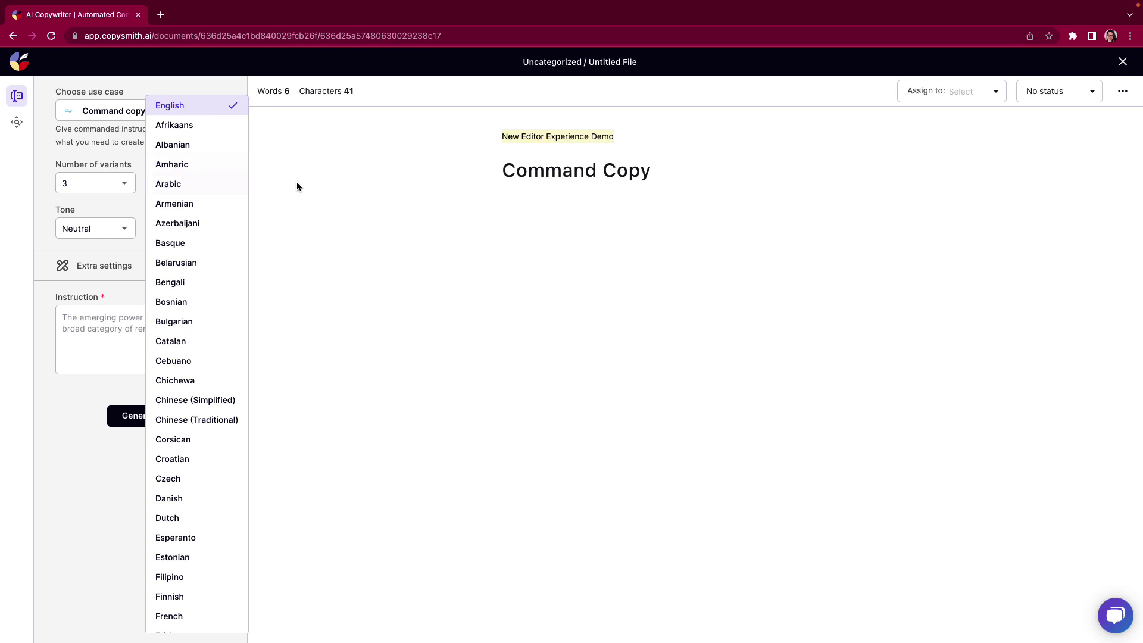
left_click(313, 184)
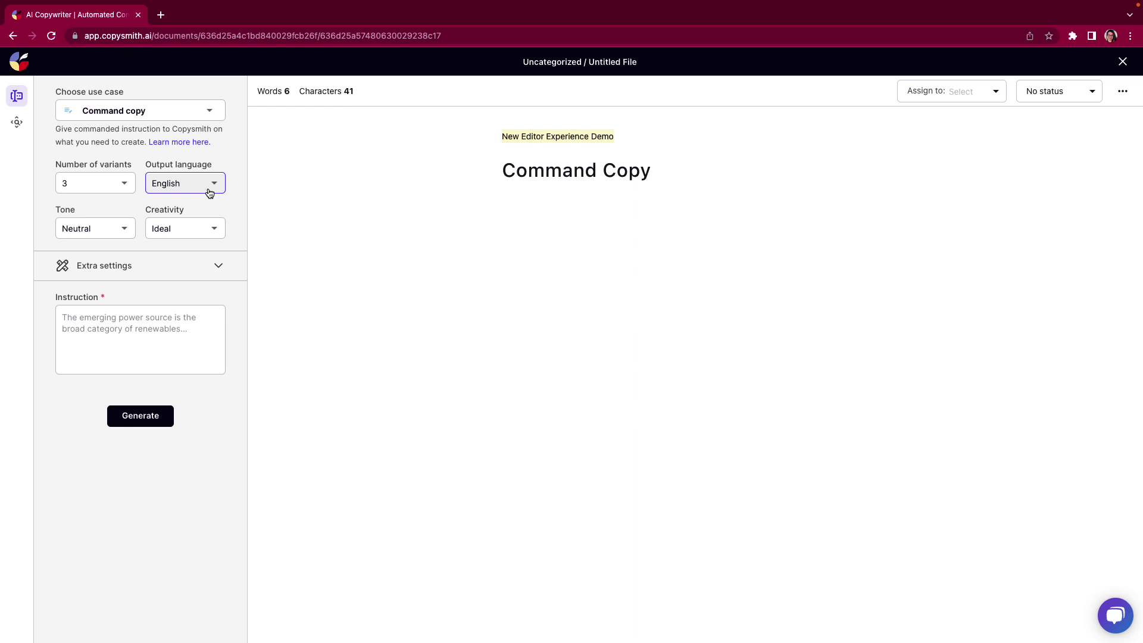
left_click(117, 227)
left_click(114, 266)
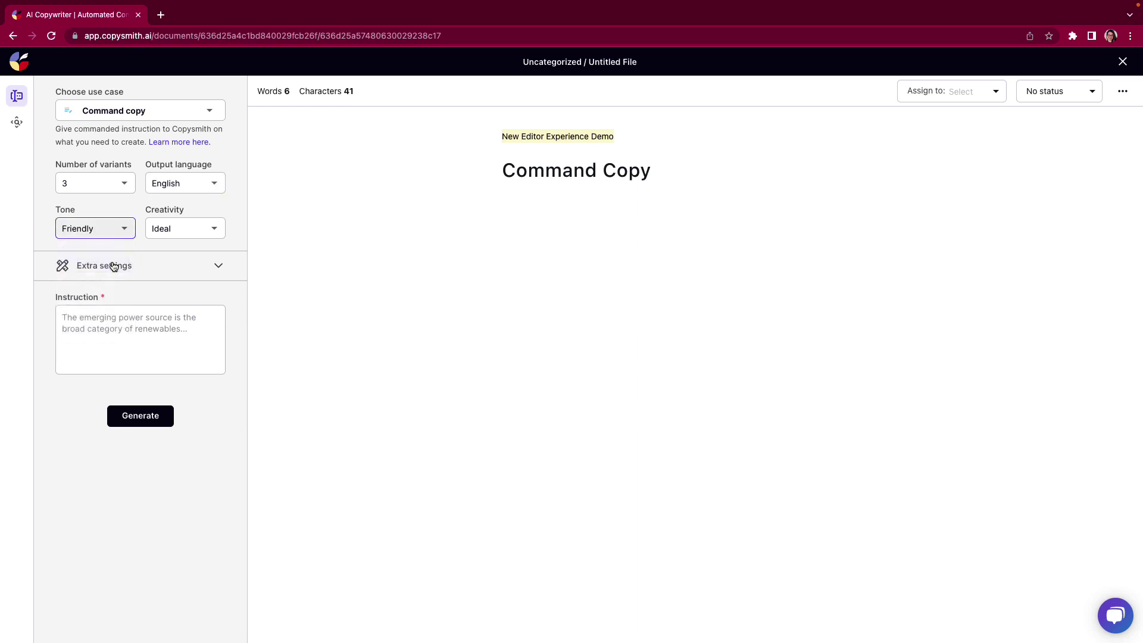
left_click(187, 227)
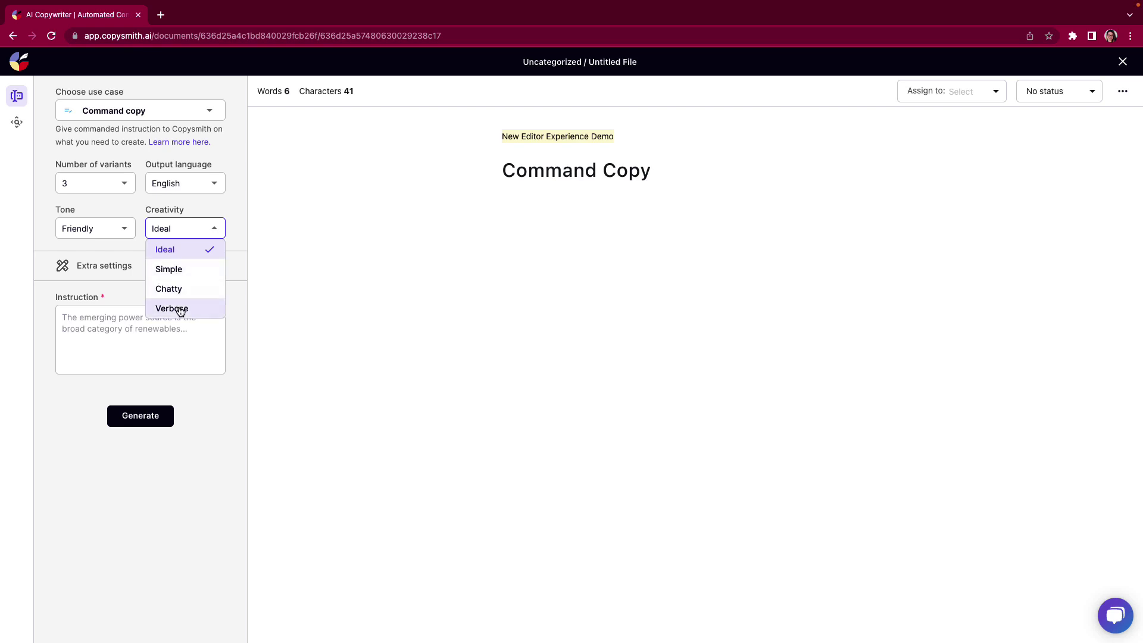
left_click(120, 296)
left_click(220, 277)
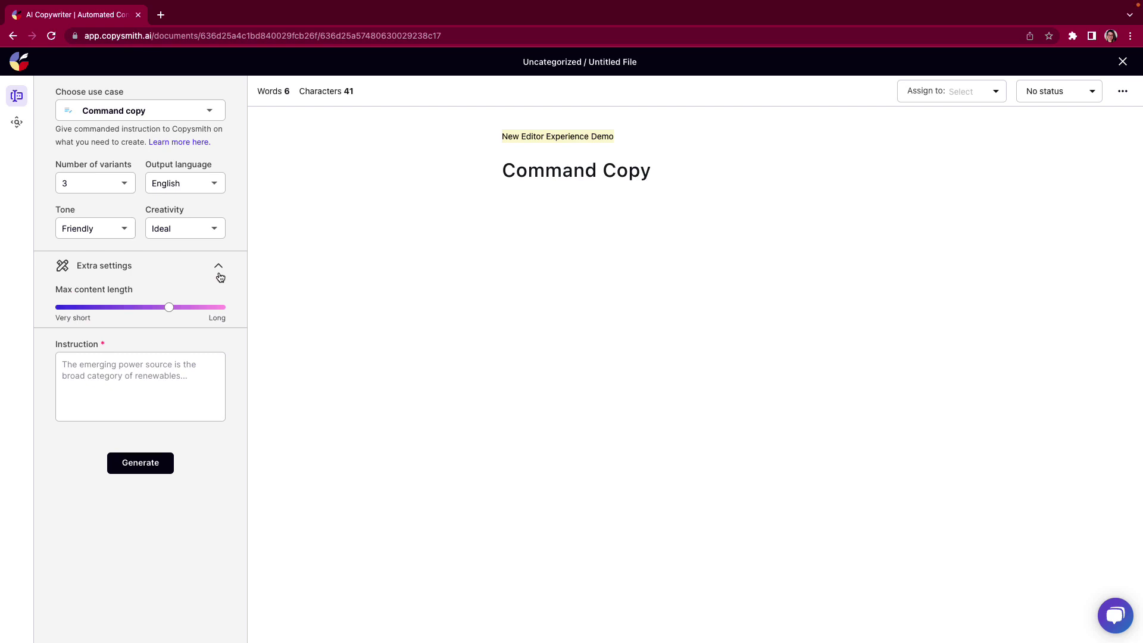
mouse_move(172, 308)
left_click(137, 310)
left_click(159, 310)
left_click(225, 273)
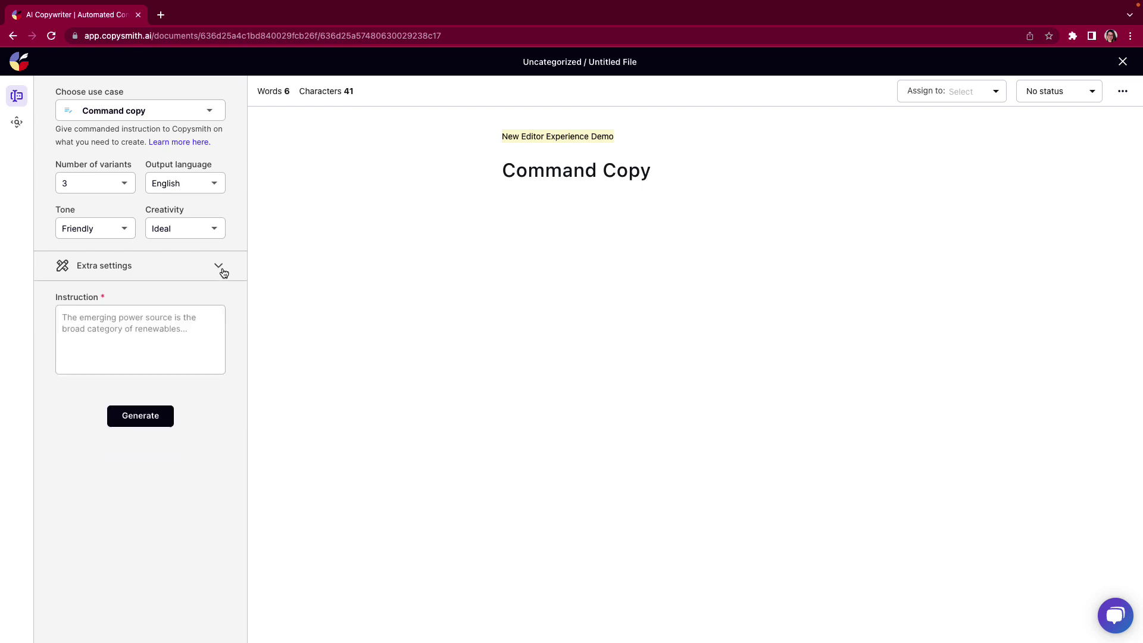
left_click(224, 273)
mouse_move(169, 310)
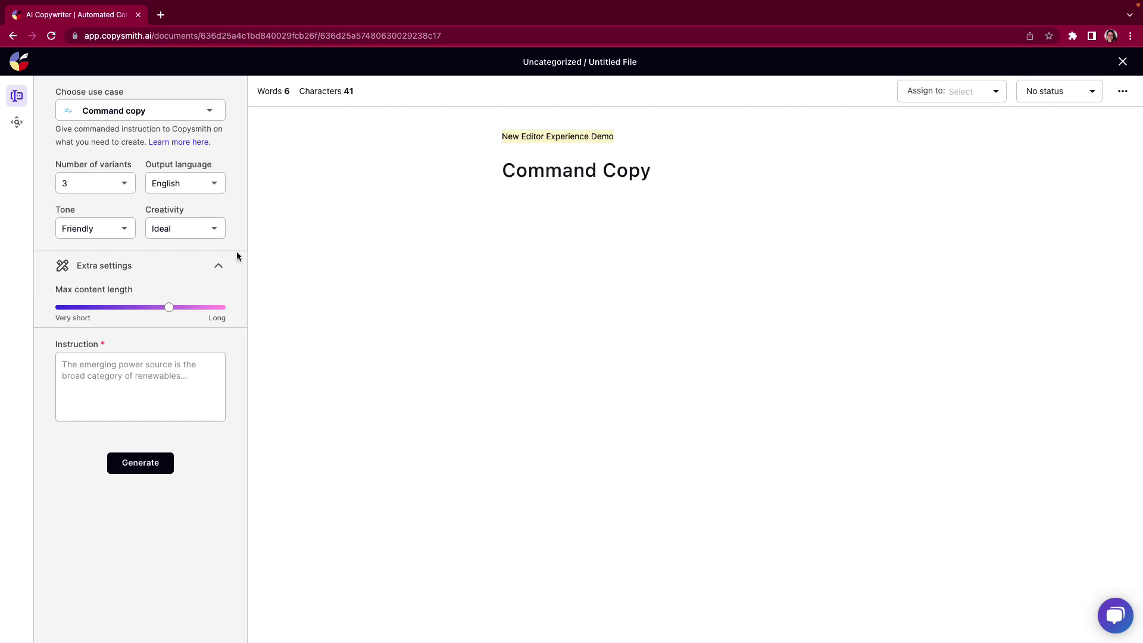
left_click(218, 267)
- Paste the pen instruction, change its ending to 'for the holidays.', and generate three descriptions
left_click(96, 368)
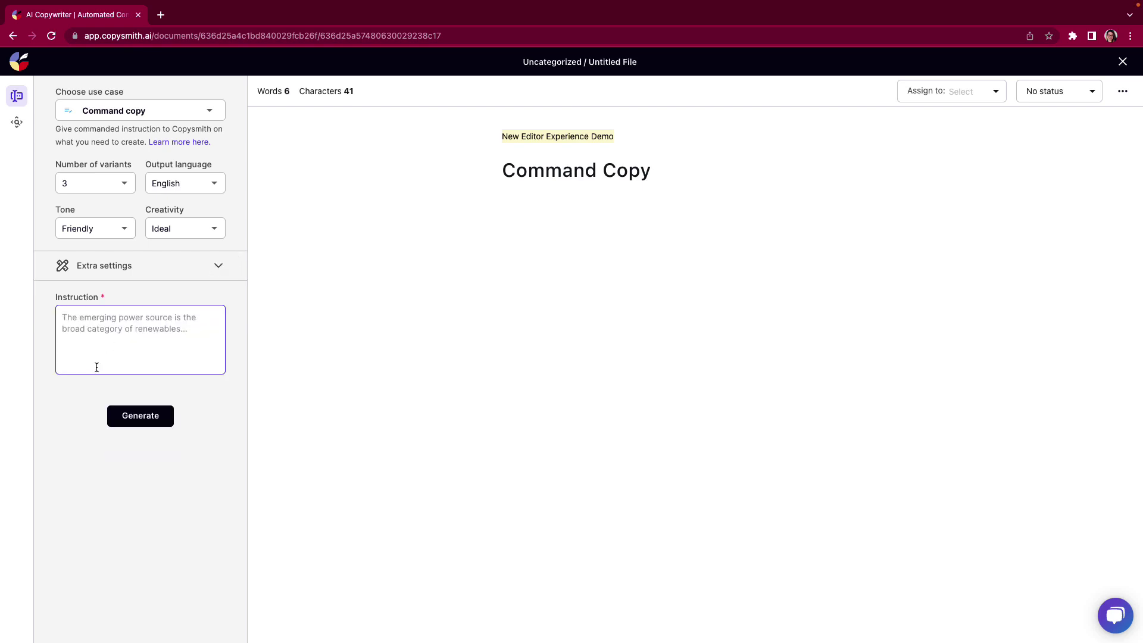
type("Write a festive product description for a fancy pen with a .007 felt-tip with a festive tone for the holidays.")
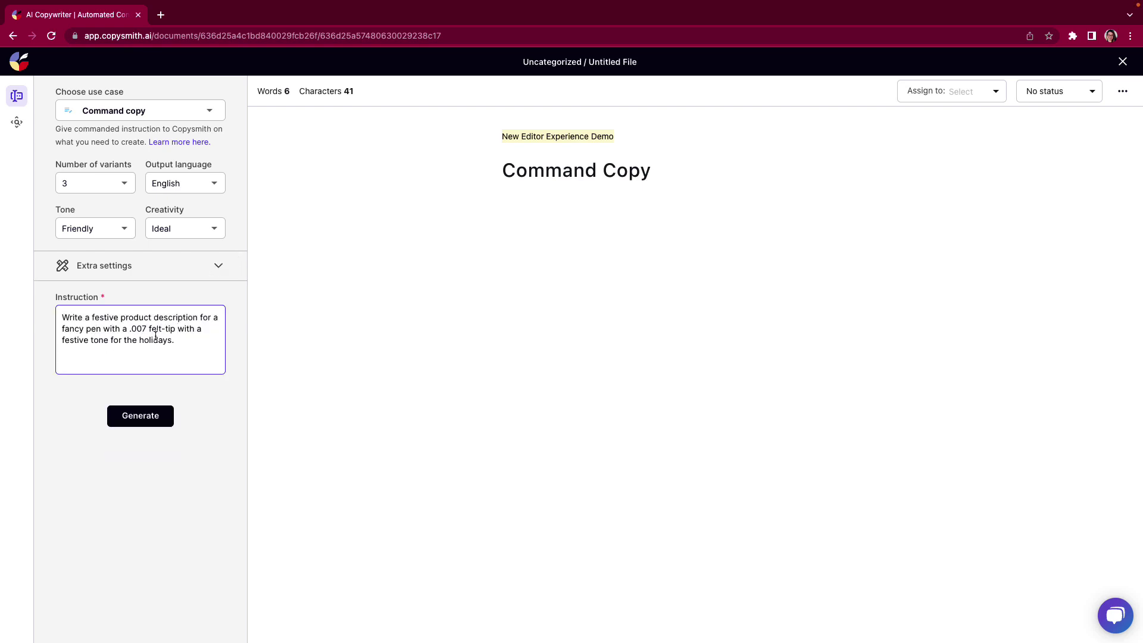
left_click_drag(186, 328, 163, 345)
key("BackSpace")
key("BackSpace")
type("for the holi")
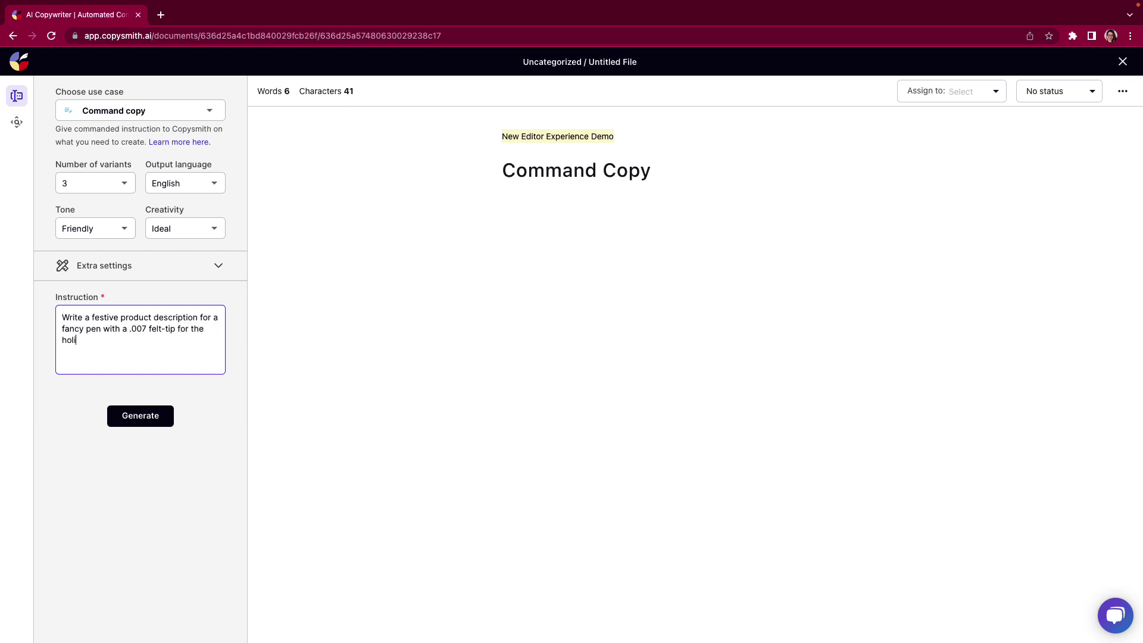
type("days.")
left_click(156, 411)
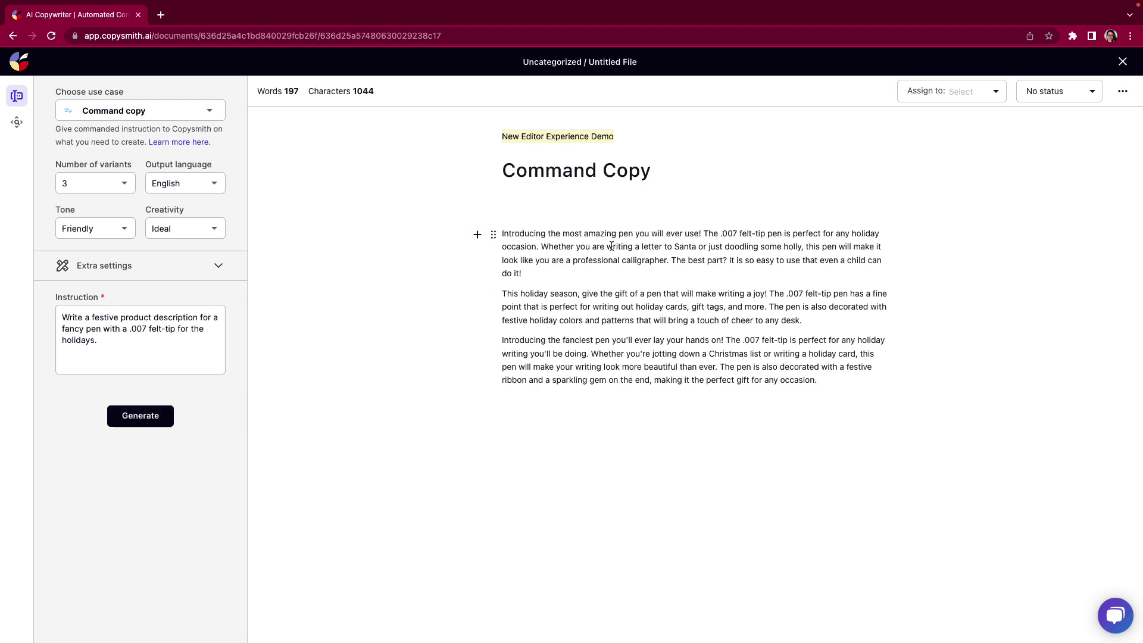
- Apply yellow highlight to the second 'This holiday season' description
mouse_move(502, 235)
left_mouse_down()
mouse_move(805, 247)
mouse_move(592, 233)
left_mouse_up()
left_click(580, 272)
left_click_drag(503, 293, 815, 324)
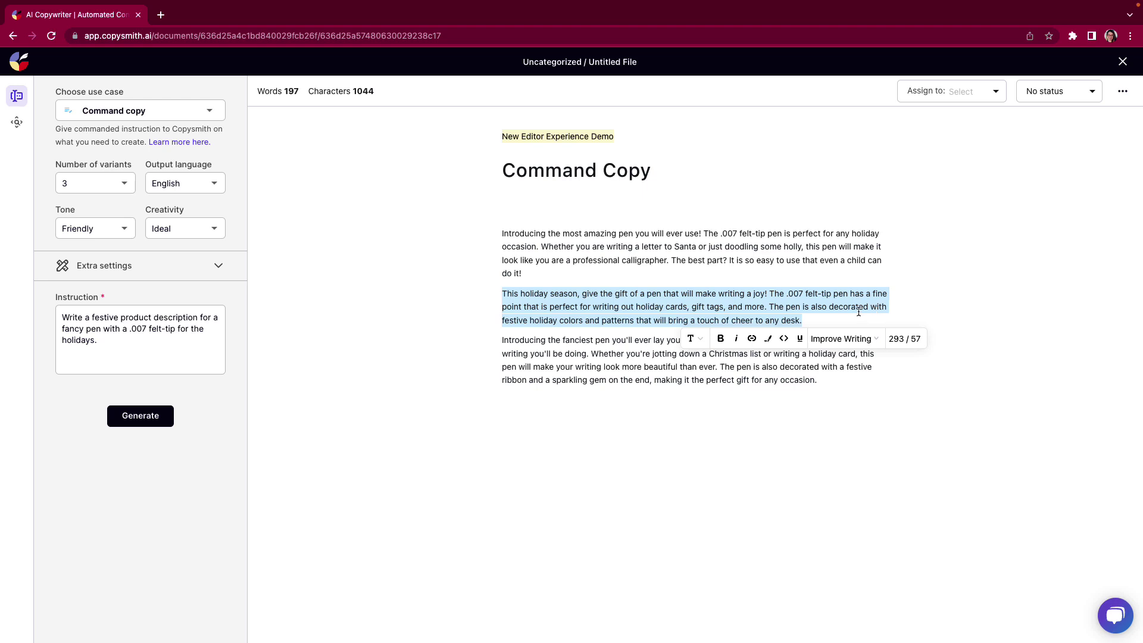
key("Right")
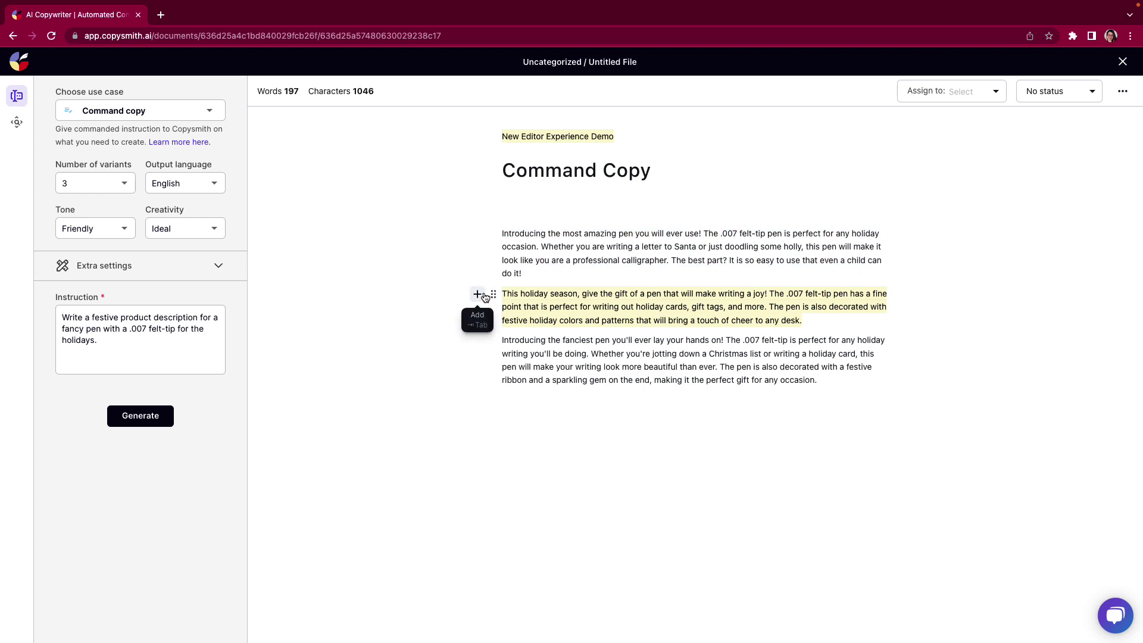
- Move the highlighted holiday season description to the top of the three
left_click(493, 294)
left_click(482, 319)
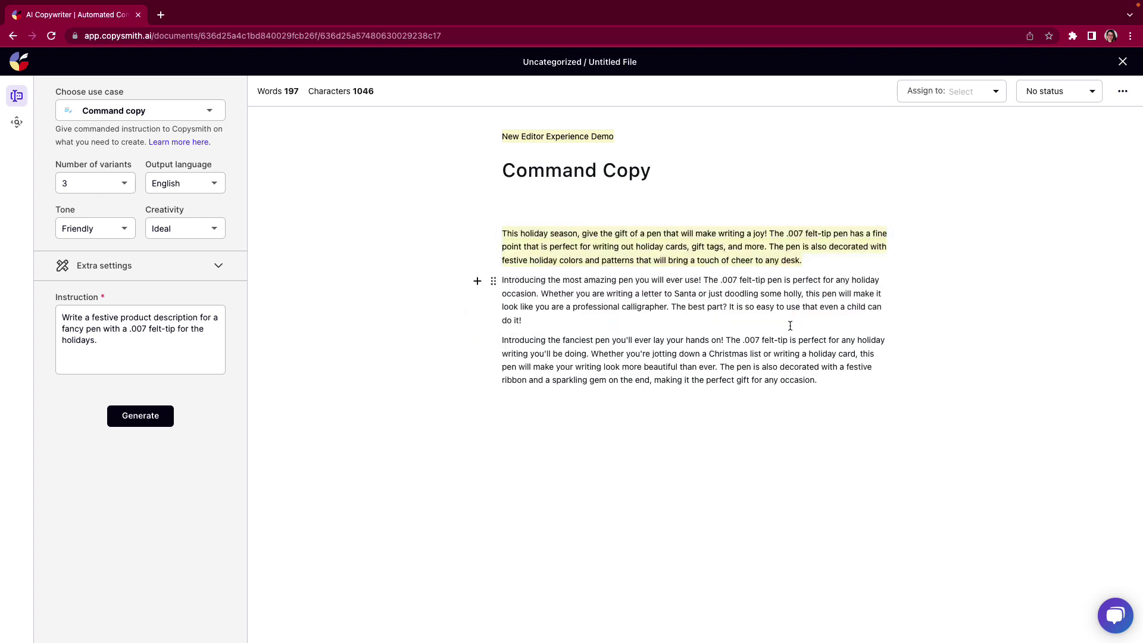
left_click(967, 91)
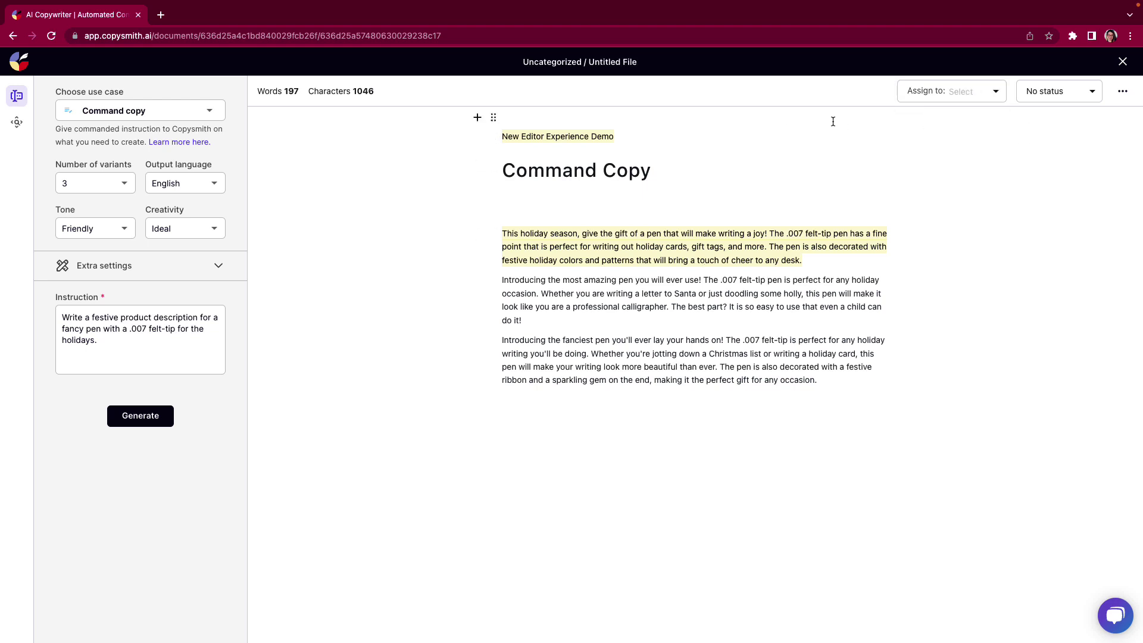